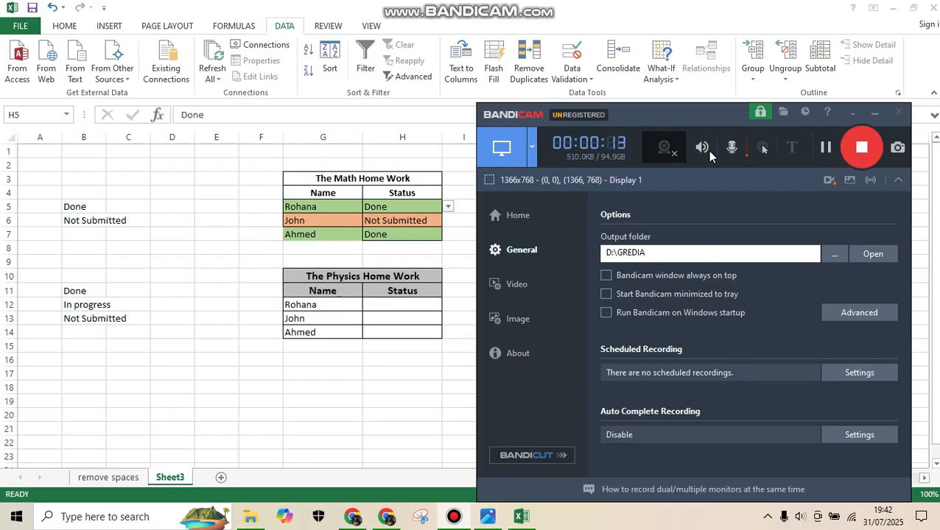
Step: Switch to Excel, set the status in H5 of the Math Home Work table to Not Submitted, and return it to Done
click(228, 197)
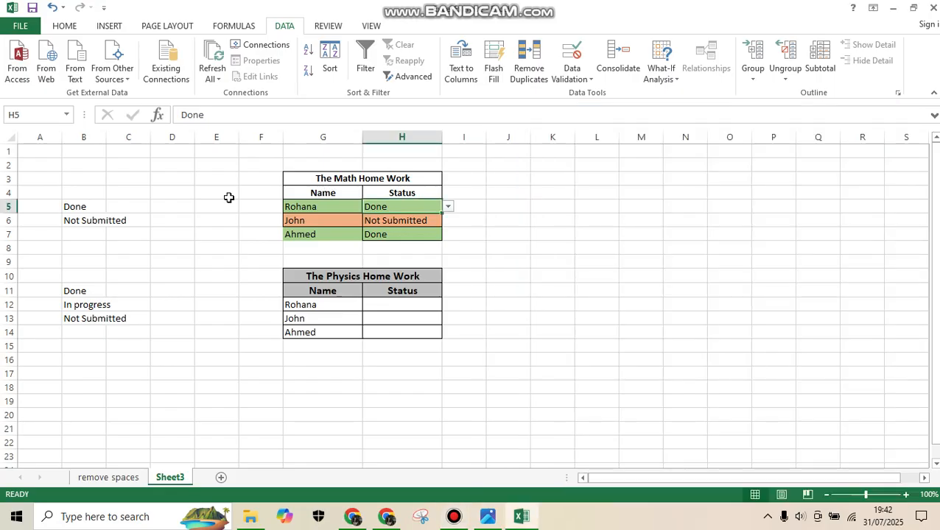
click(448, 210)
click(398, 225)
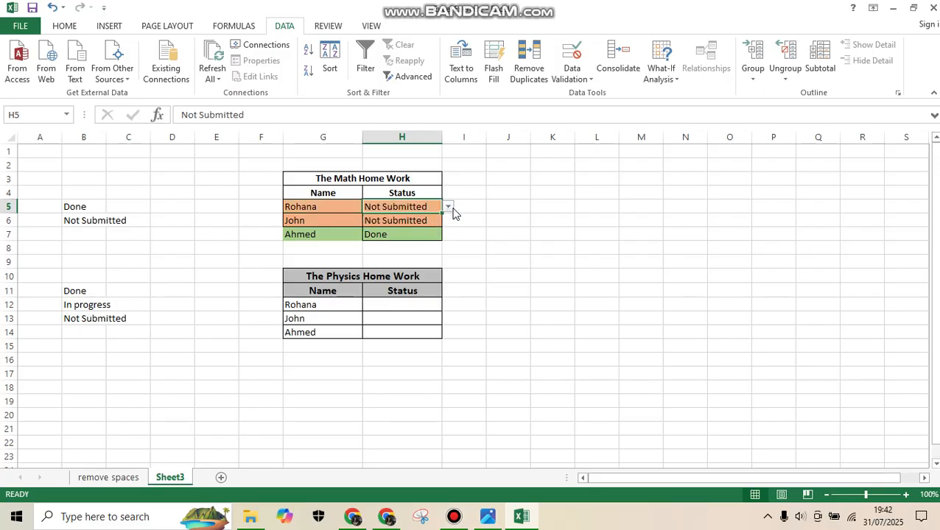
click(450, 210)
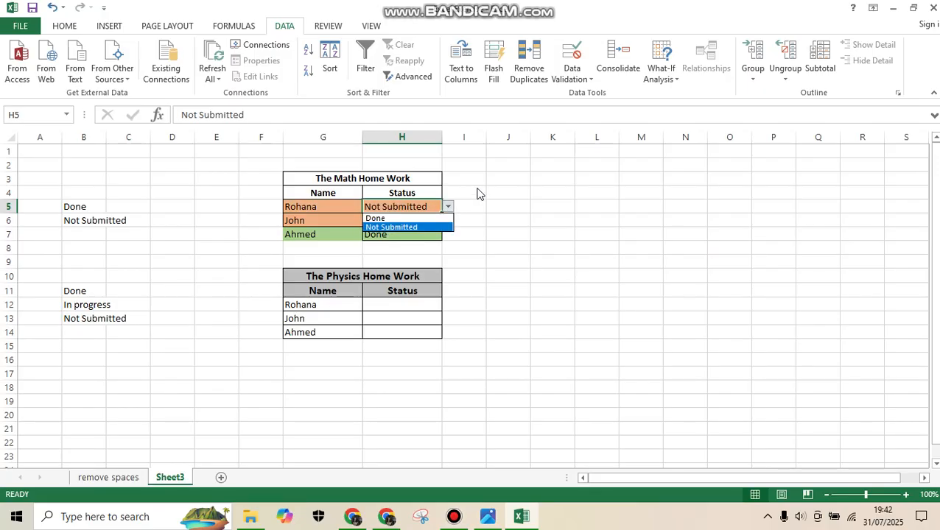
click(476, 188)
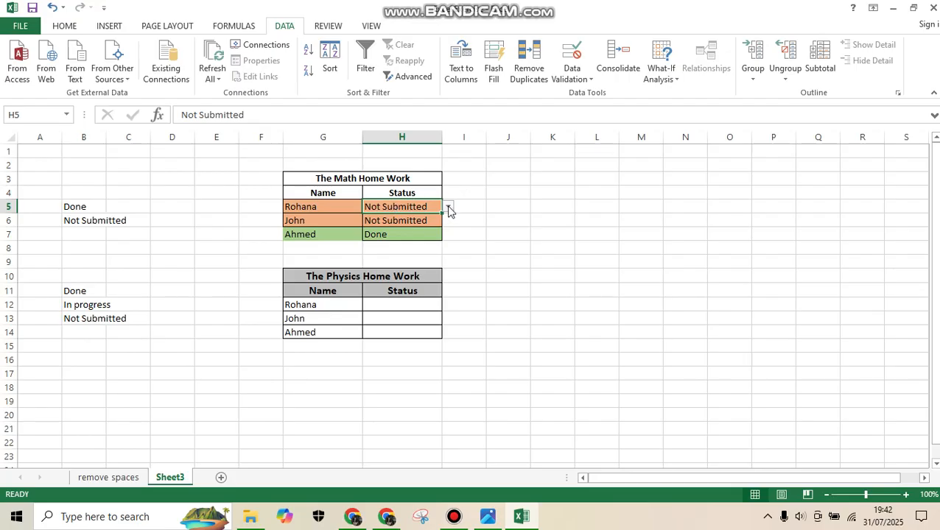
click(449, 208)
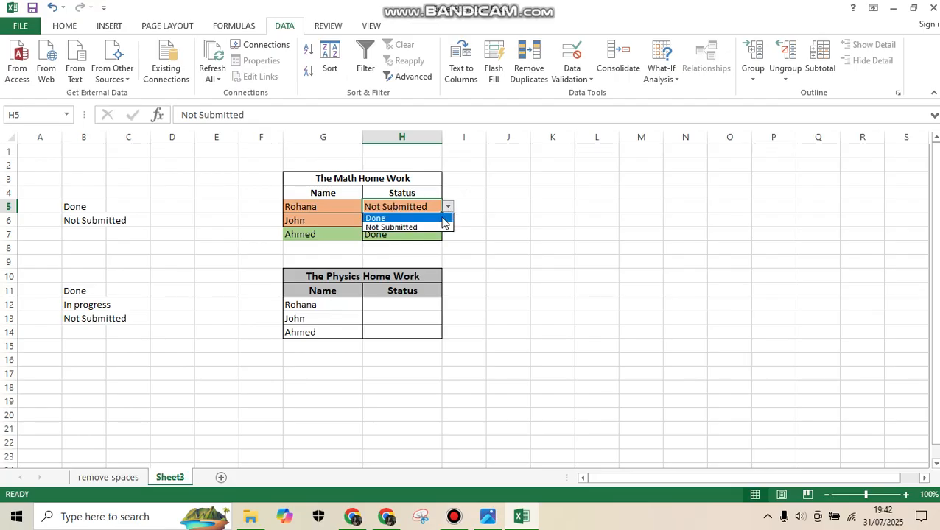
click(443, 218)
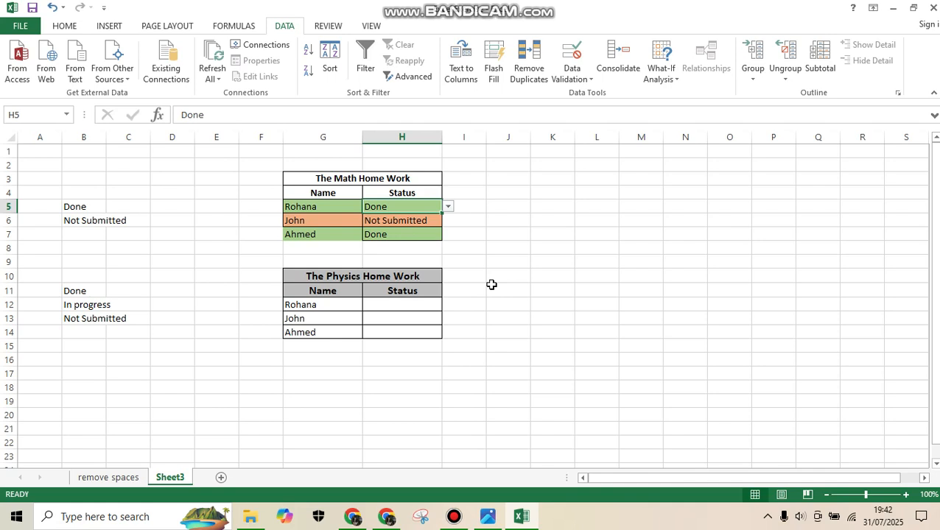
click(521, 250)
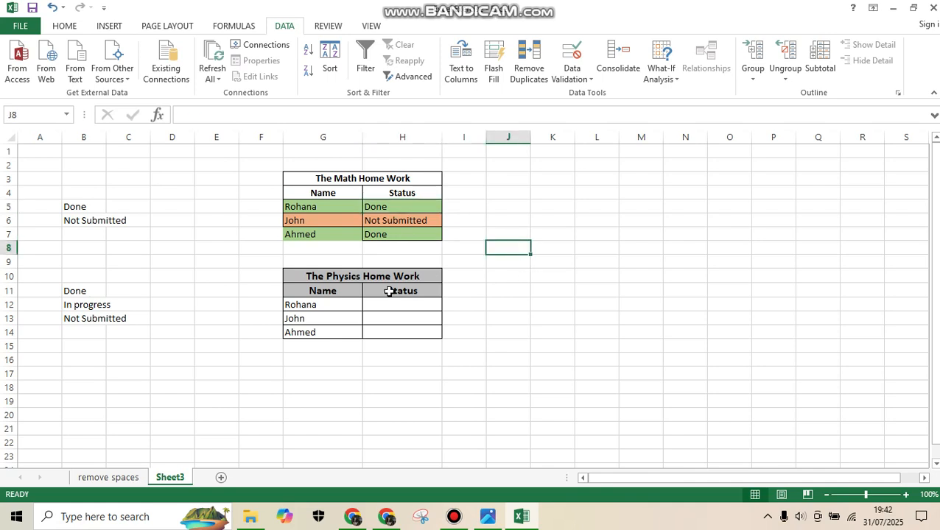
click(313, 276)
click(225, 305)
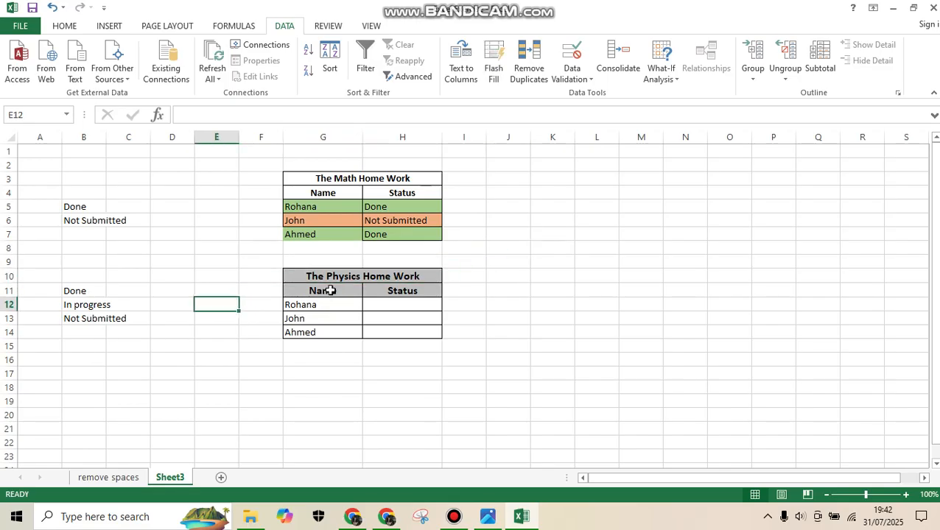
drag(311, 276, 320, 333)
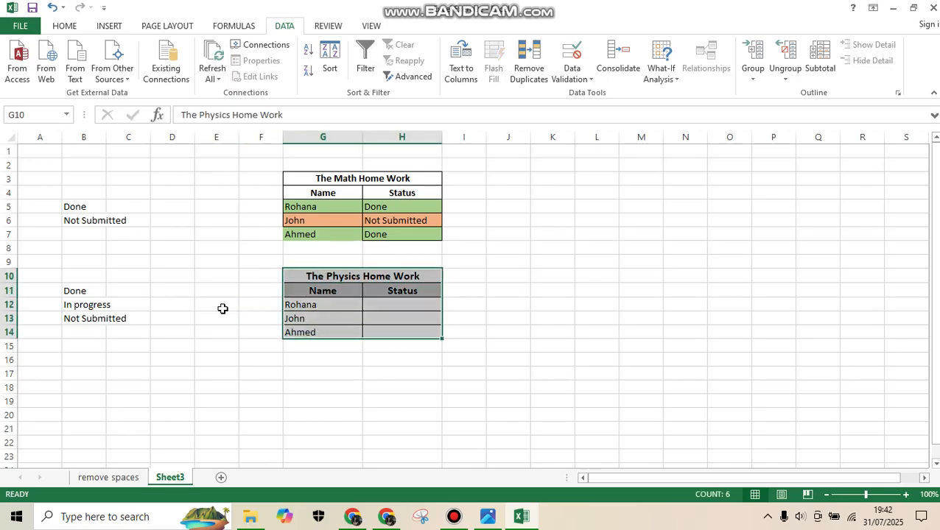
click(228, 275)
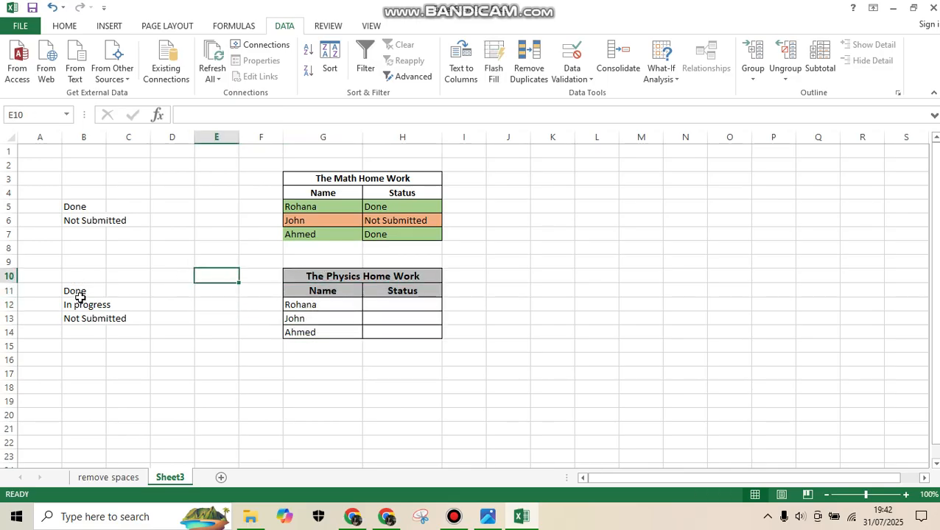
drag(79, 289, 83, 321)
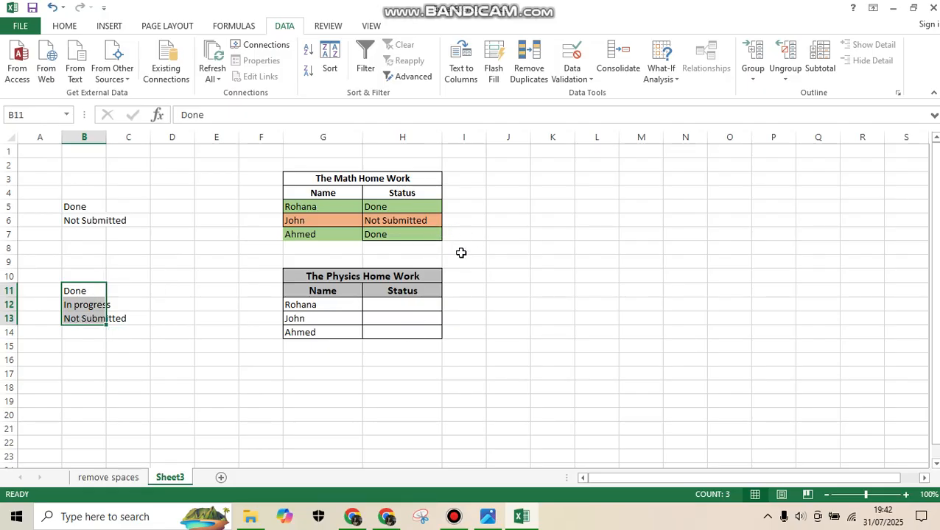
Step: Start a data validation rule for the Physics Home Work status cells H12:H14 that allows a List
click(423, 307)
drag(424, 317, 431, 325)
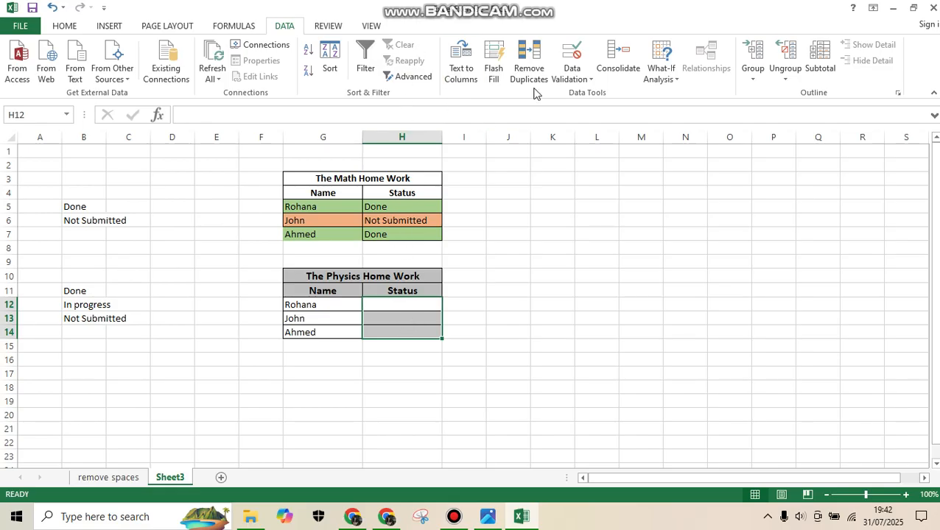
click(60, 25)
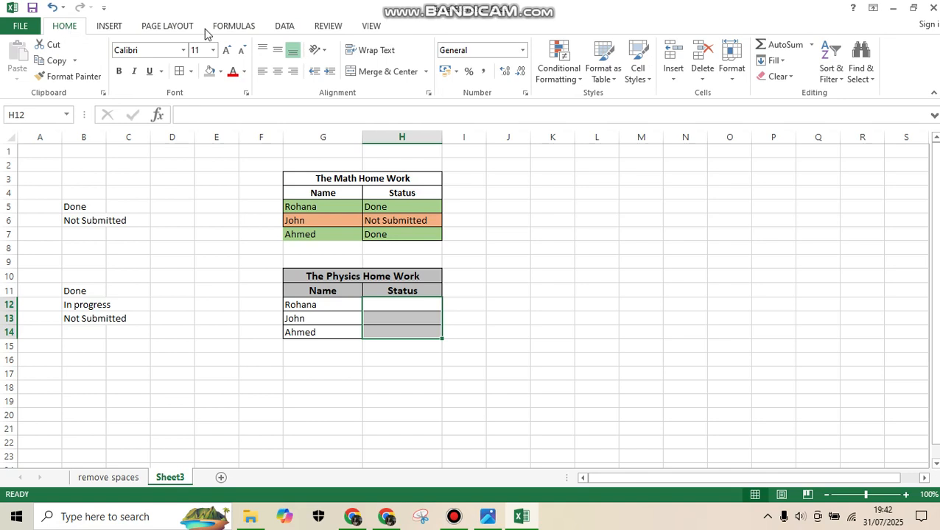
click(286, 26)
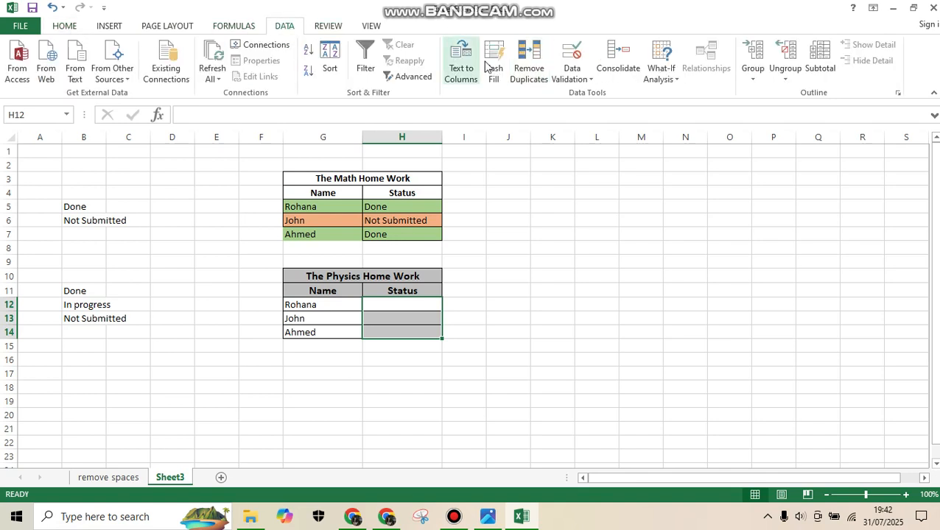
click(591, 81)
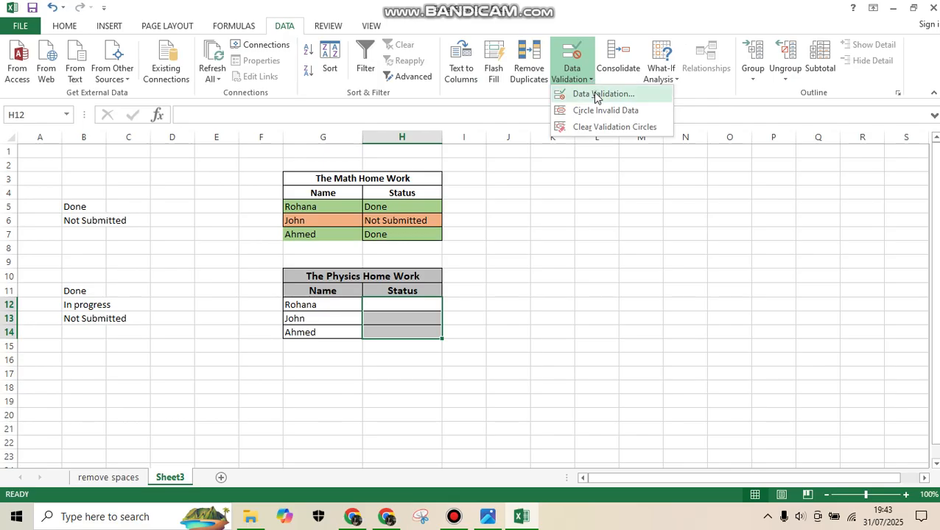
click(594, 96)
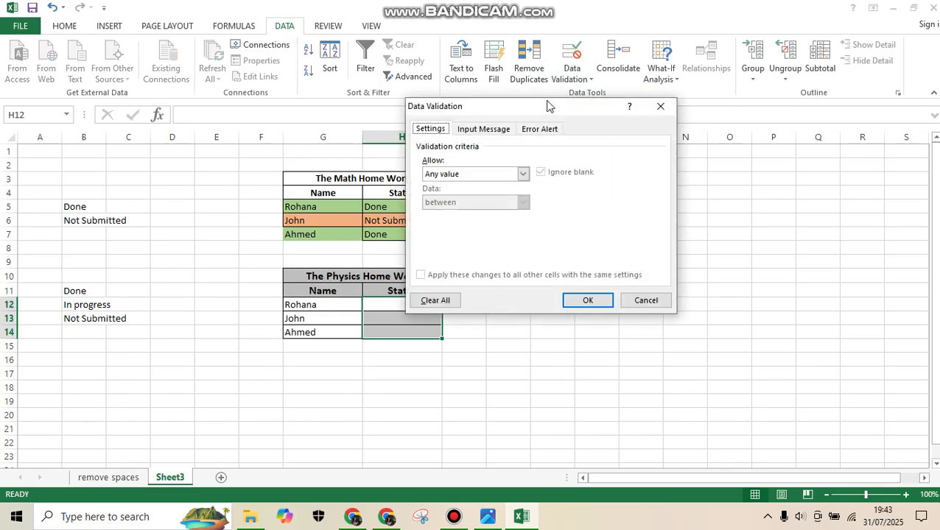
drag(571, 108, 617, 87)
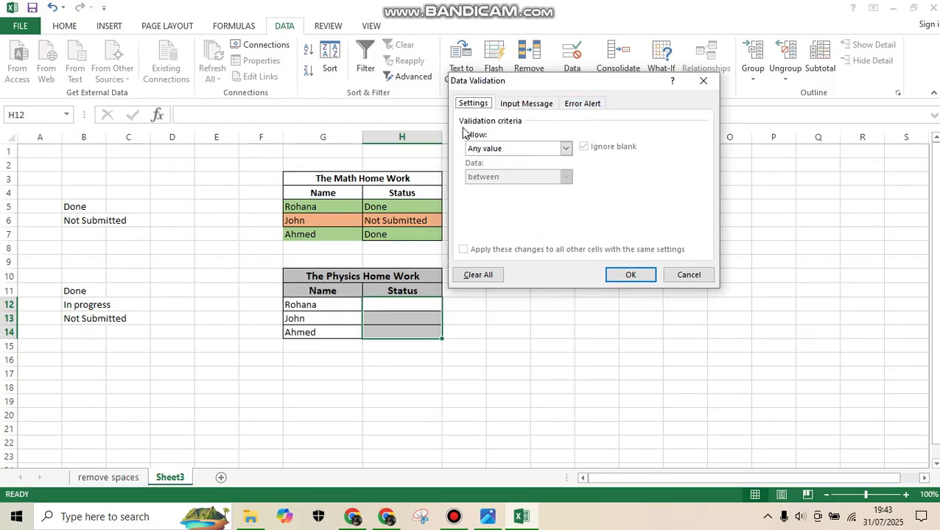
click(566, 148)
click(492, 189)
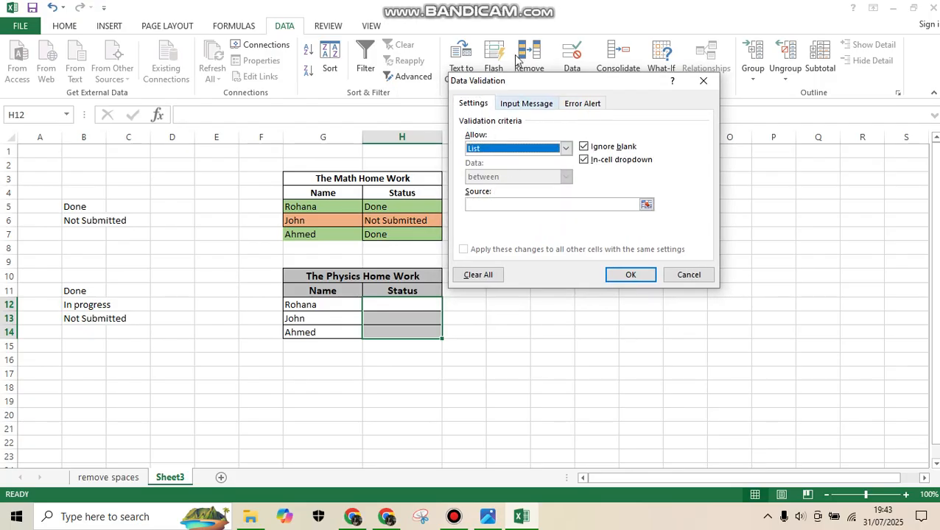
Step: Set the validation list's source to =$B$11:$B$13 and apply the rule
click(506, 204)
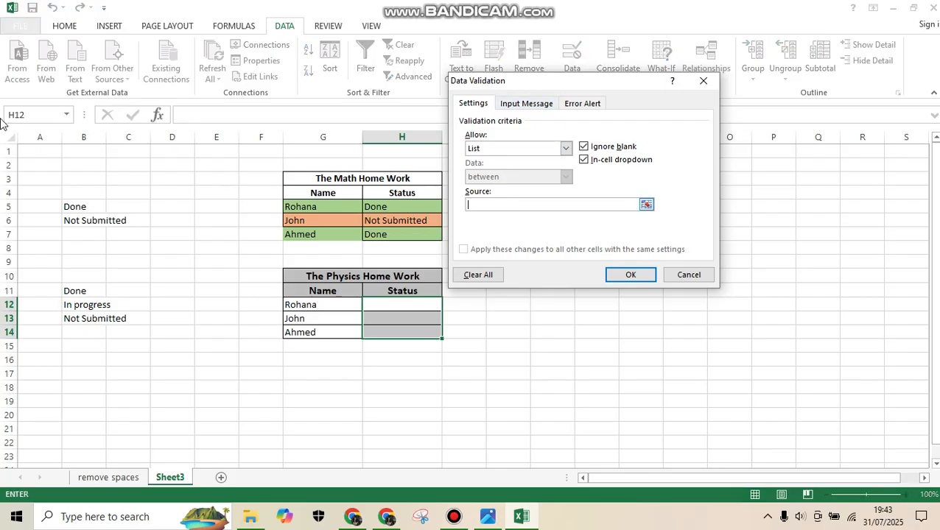
click(81, 292)
drag(81, 291, 80, 312)
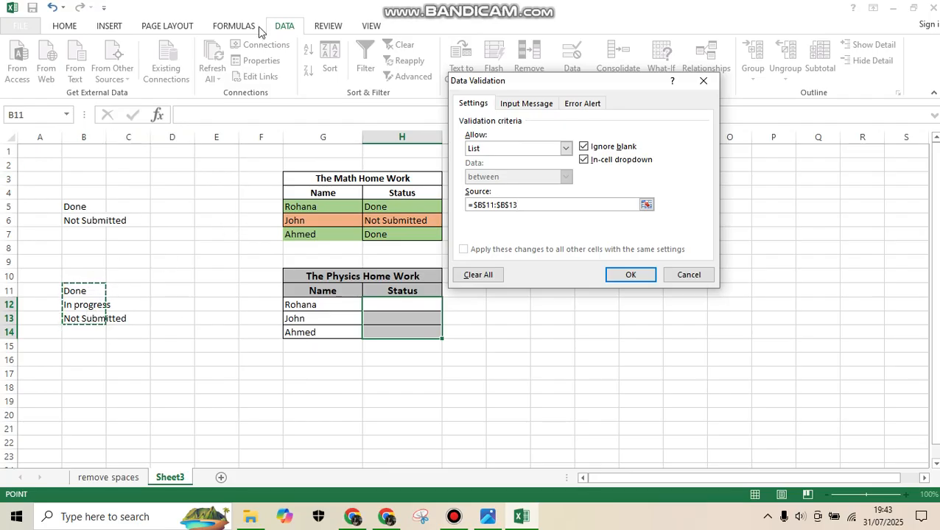
click(616, 274)
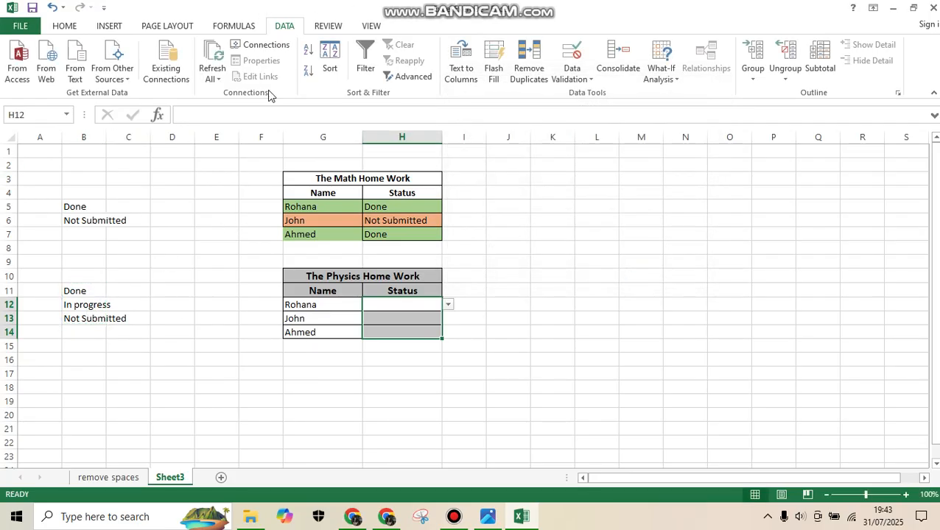
Step: Check the options offered by the dropdown in cell H12
click(449, 304)
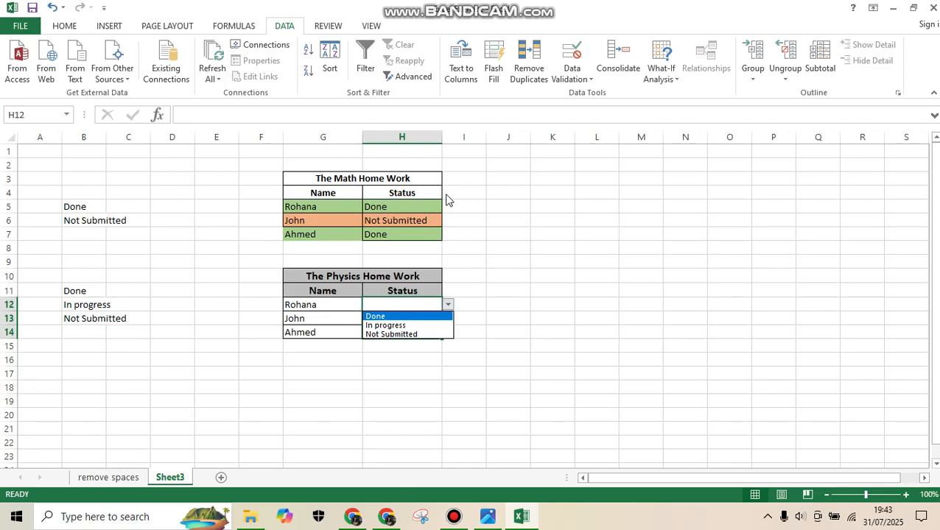
key(Escape)
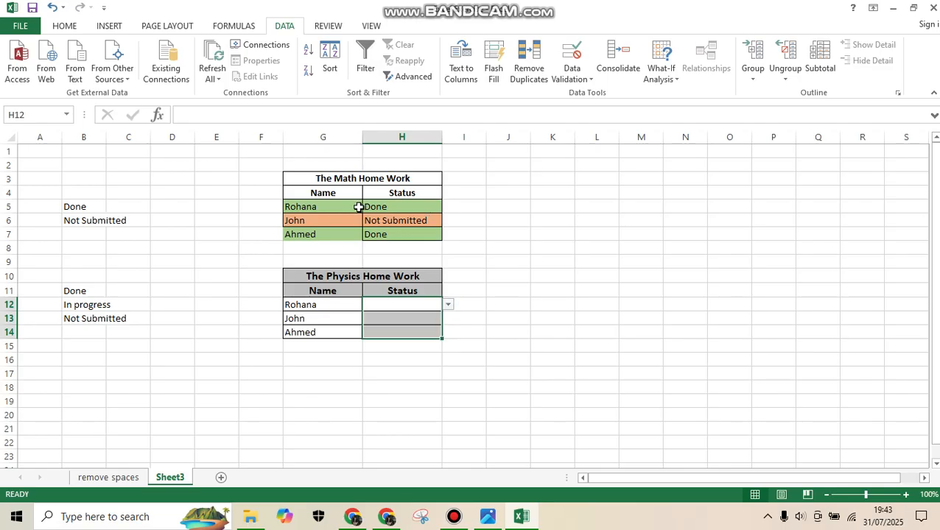
click(476, 259)
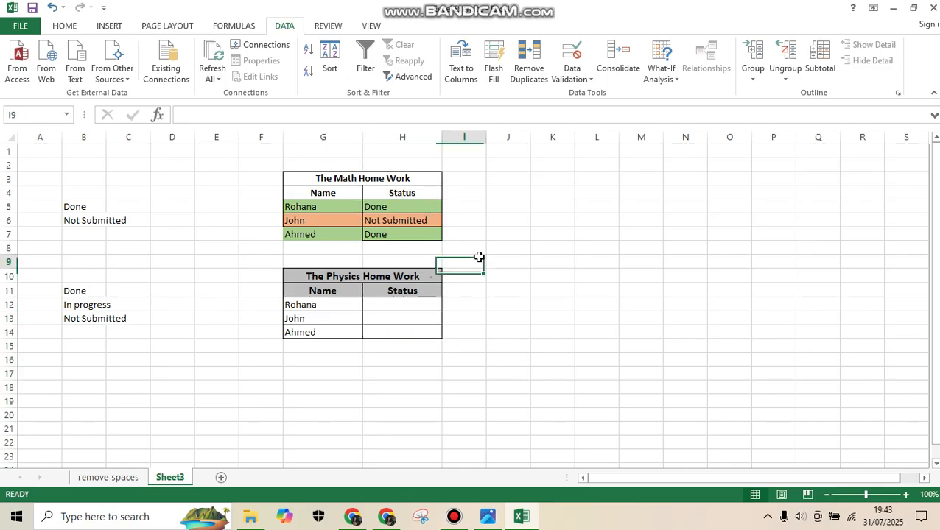
Step: Create a new conditional formatting rule for G12:H14 that uses a formula to determine which cells to format
click(65, 26)
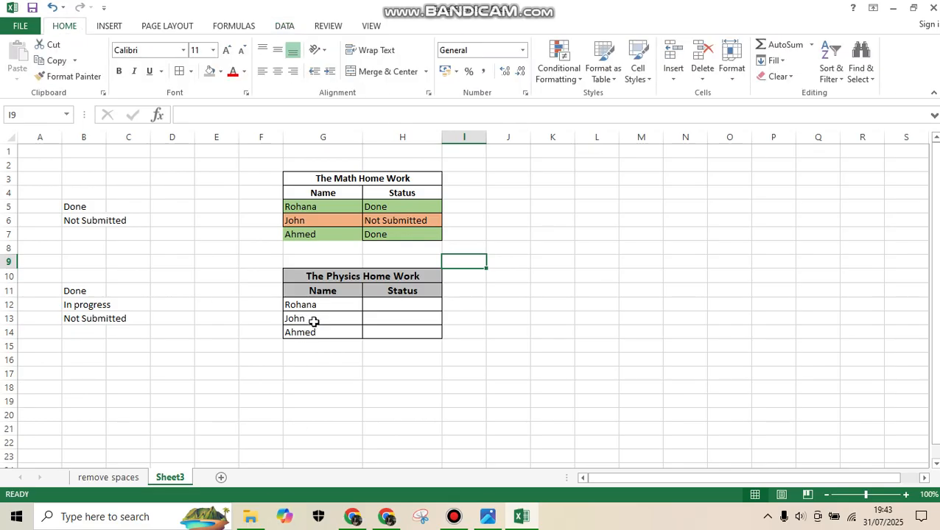
drag(318, 309, 382, 336)
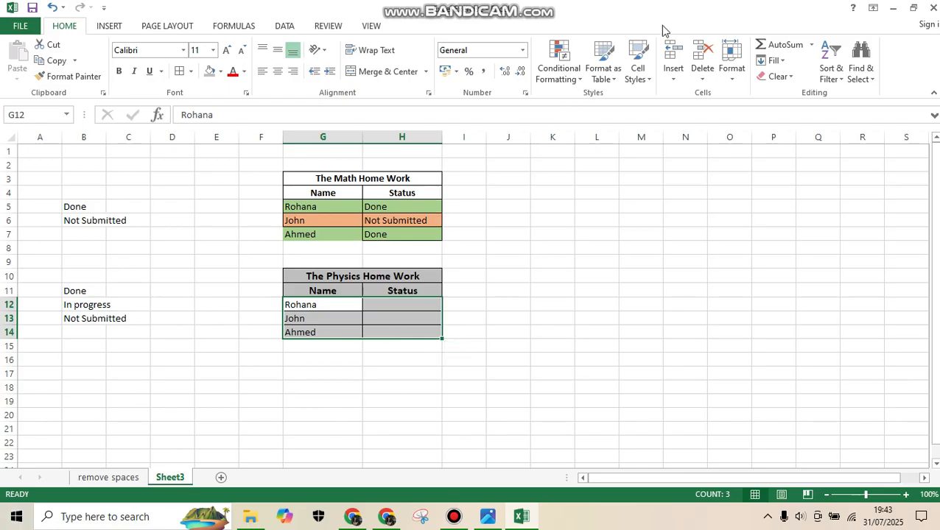
click(579, 78)
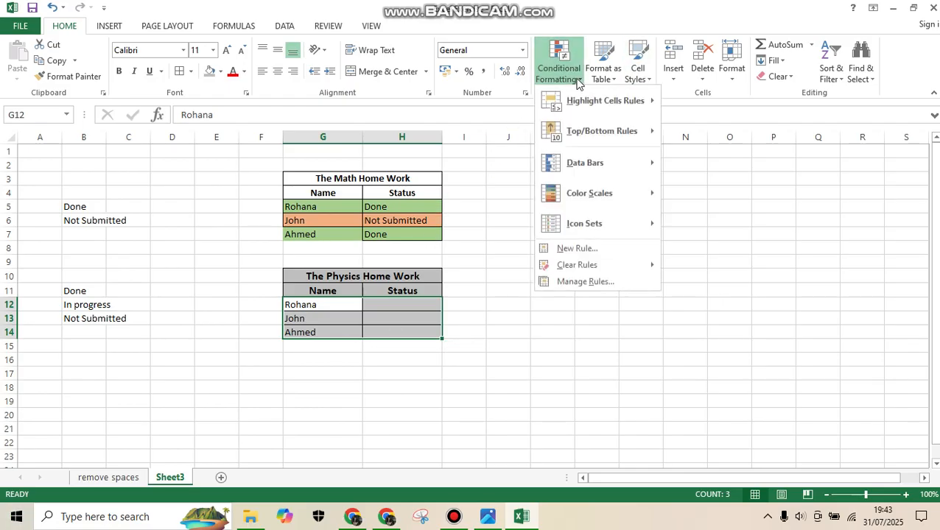
click(579, 249)
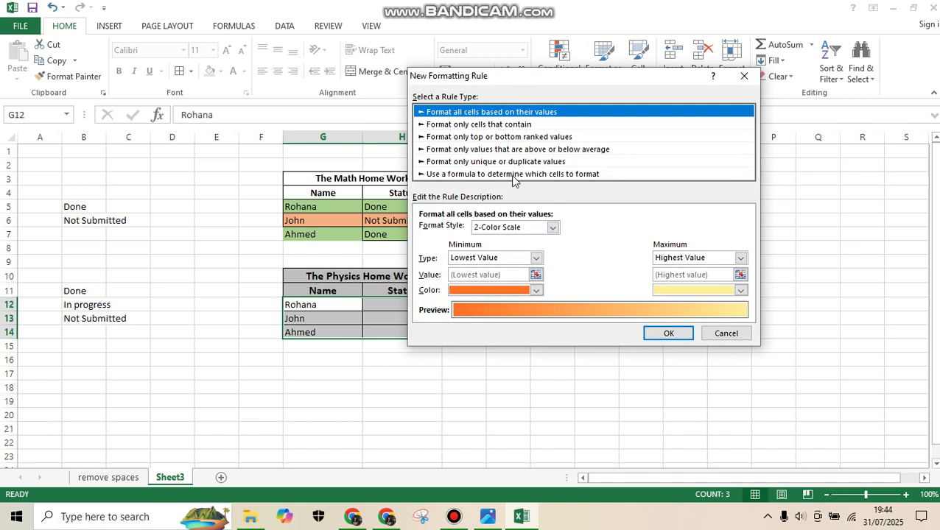
click(514, 175)
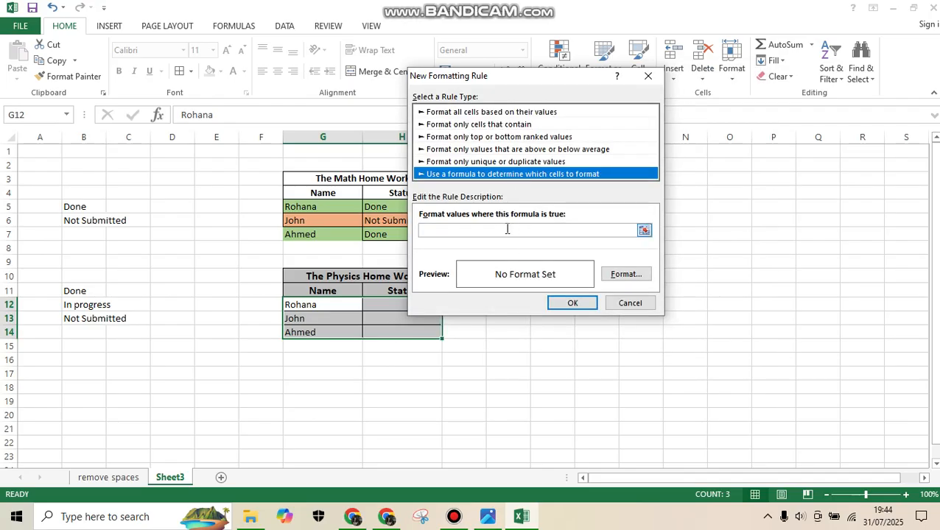
Step: Begin the rule's formula with a reference to status cell H12, removing the absolute lock on its row
click(506, 228)
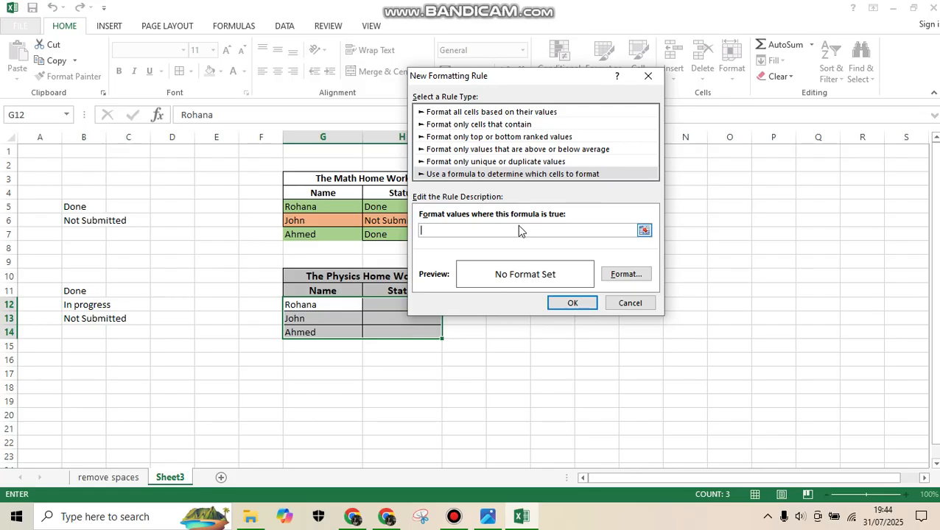
text(=)
drag(570, 81, 647, 80)
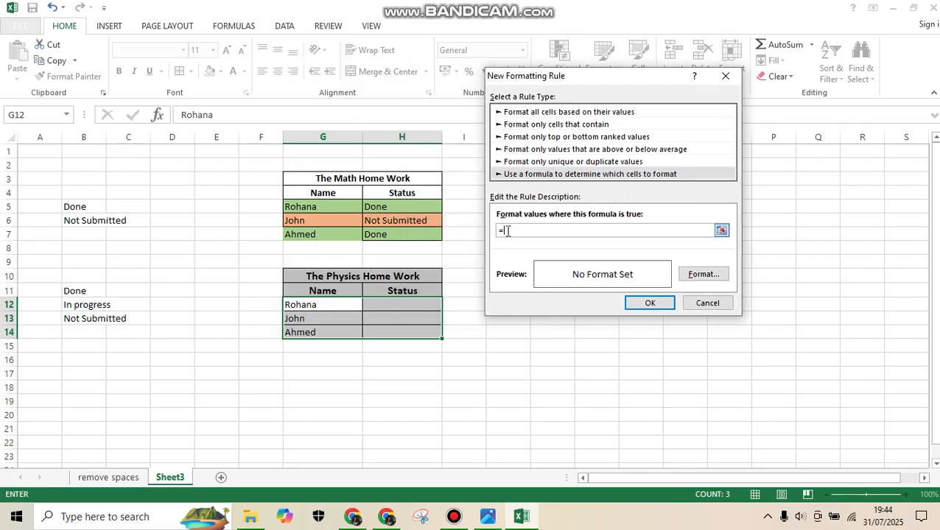
click(395, 307)
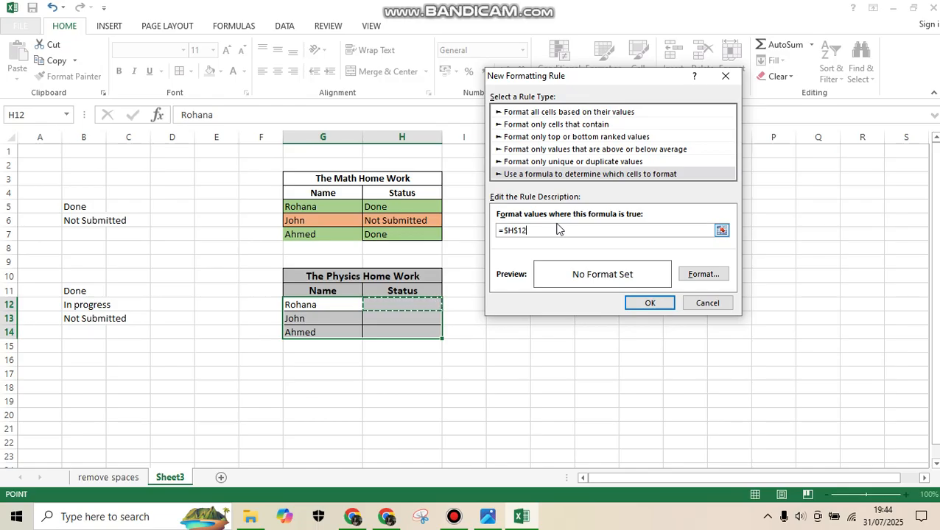
click(517, 230)
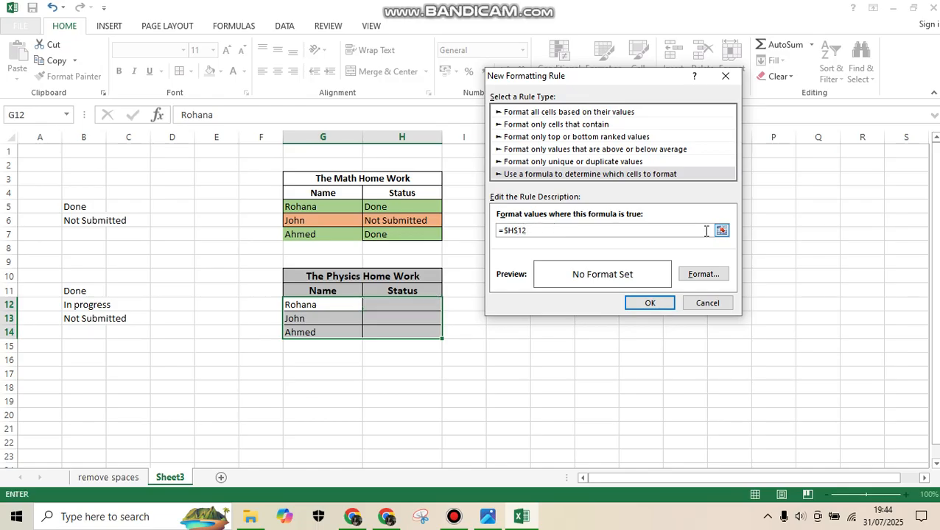
key(BackSpace)
Step: Complete the rule formula as =$H12="Done", give it a light green fill, and apply the rule
click(700, 275)
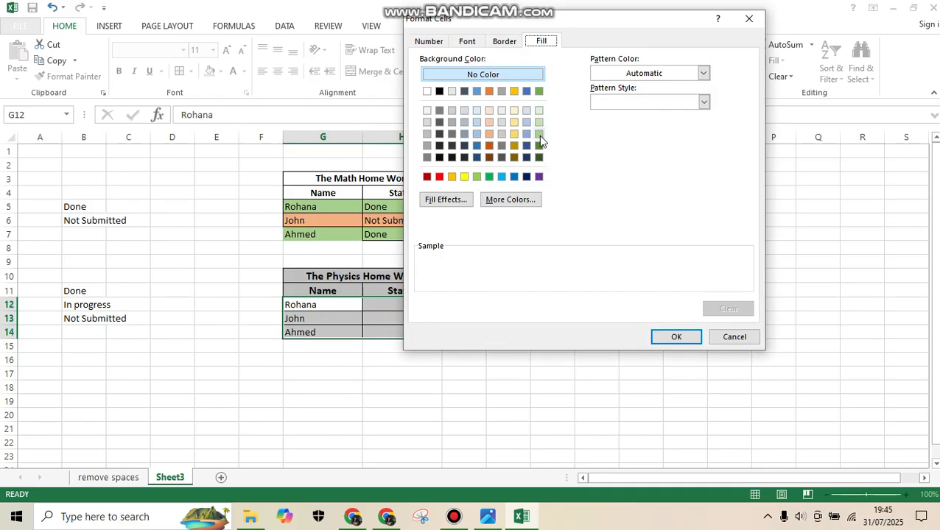
click(539, 134)
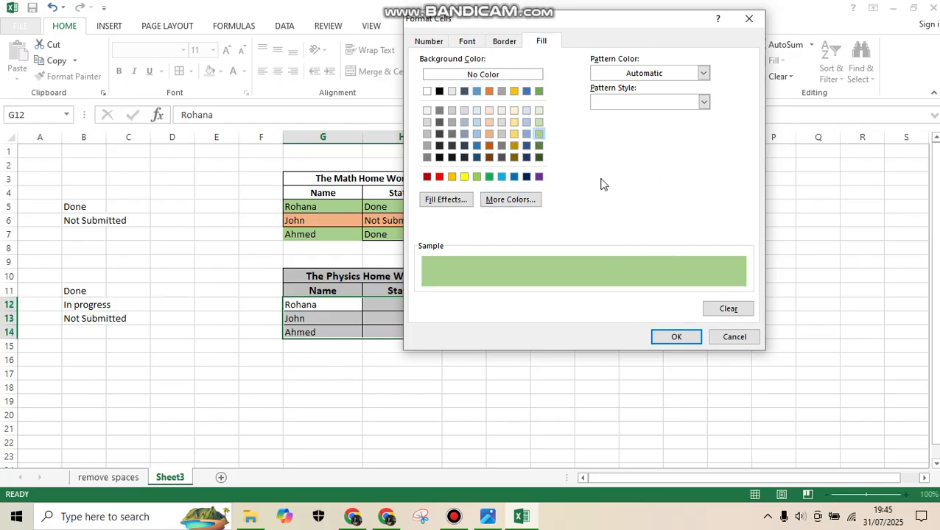
click(669, 334)
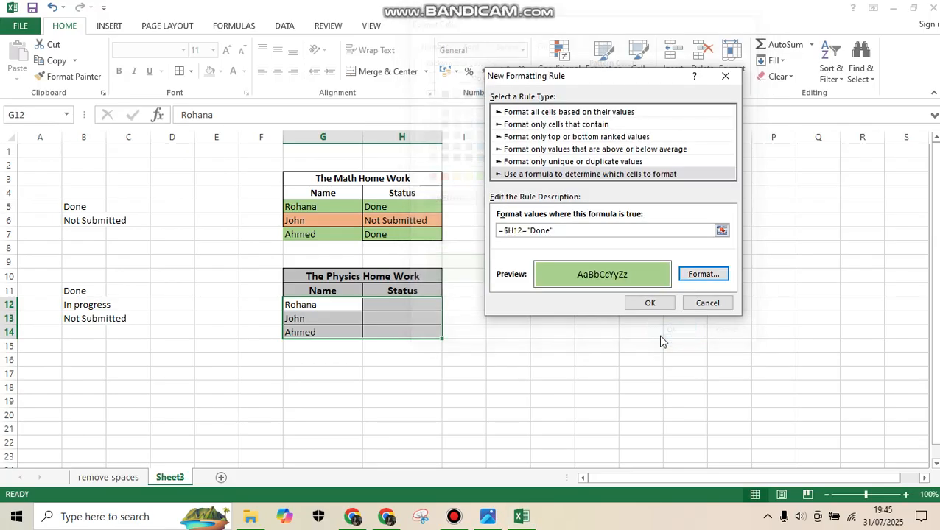
click(643, 304)
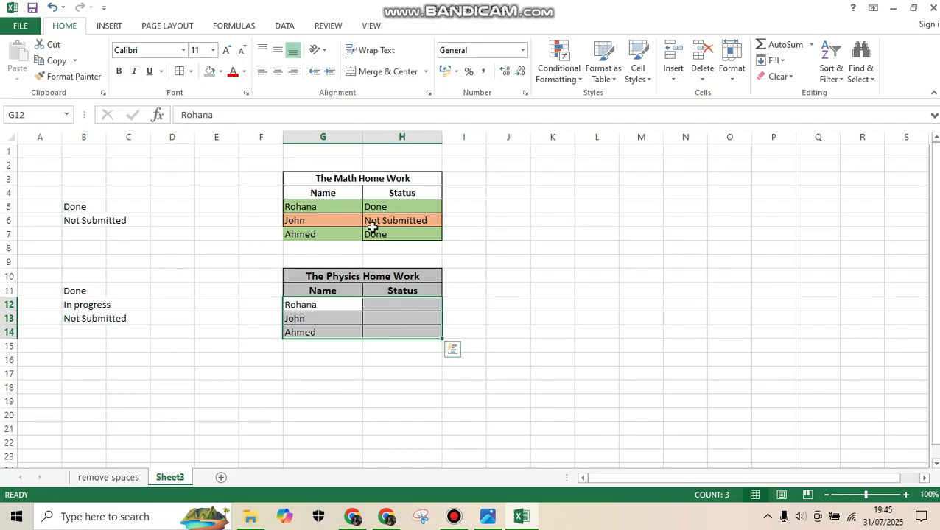
Step: Create another formula-based conditional formatting rule for G12:H14 with the formula =$H12="In Progress"
click(581, 81)
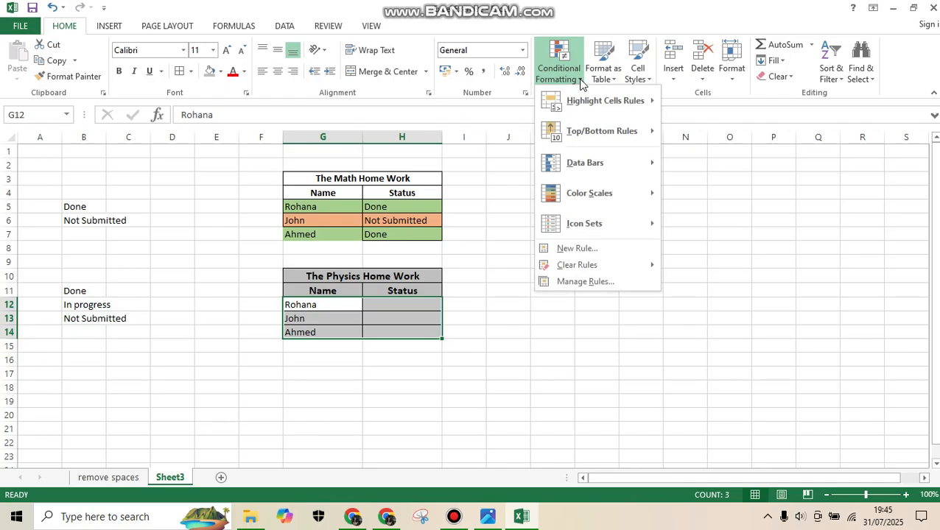
click(578, 248)
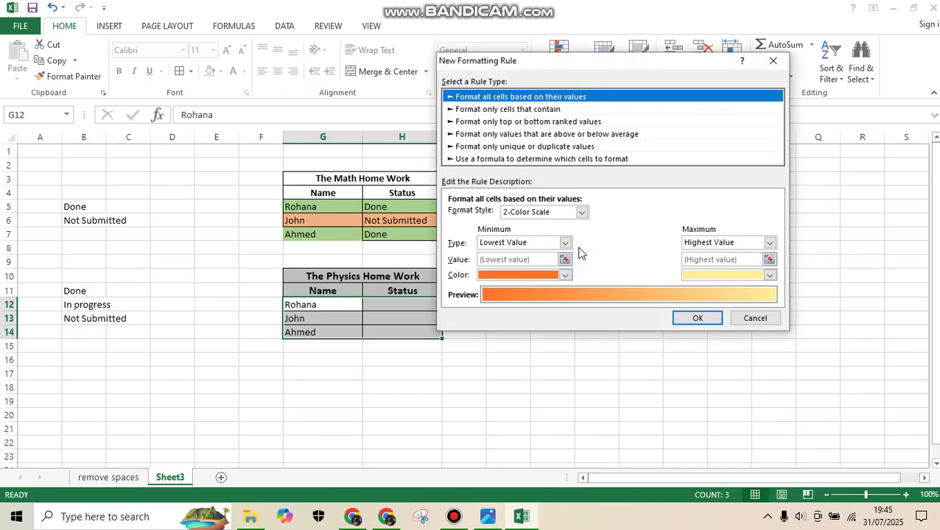
click(474, 160)
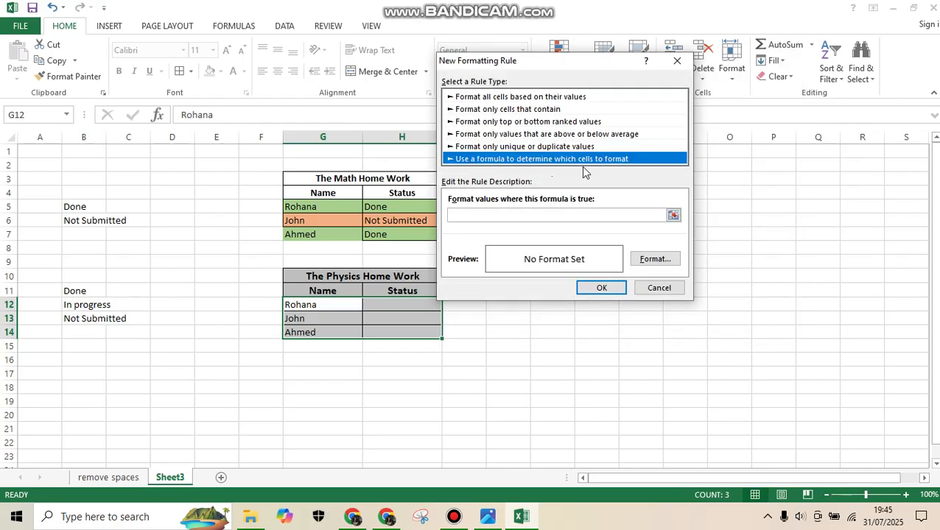
click(505, 214)
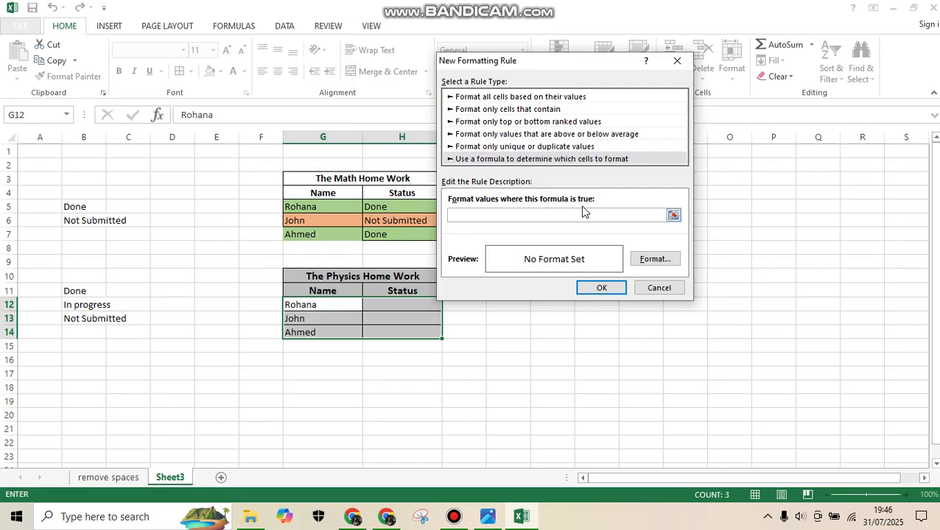
text(=)
click(375, 305)
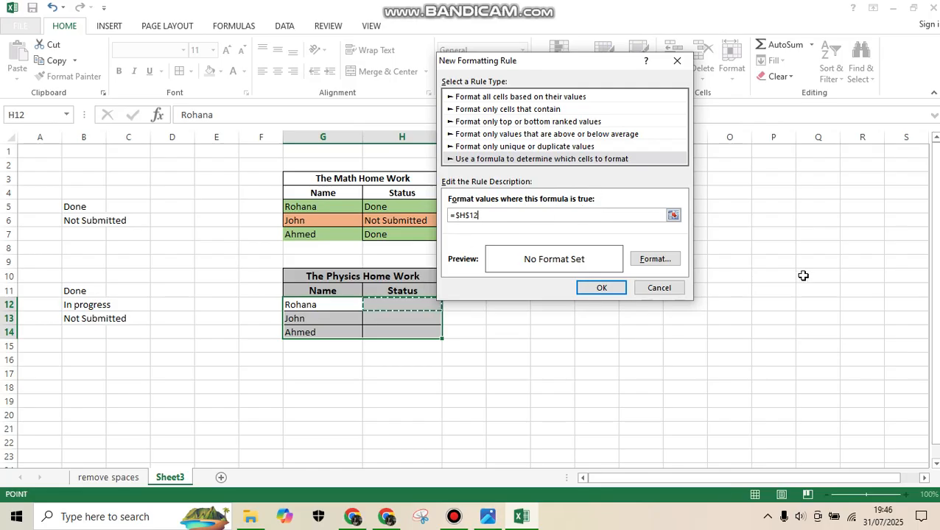
click(470, 214)
key(BackSpace)
text(=)
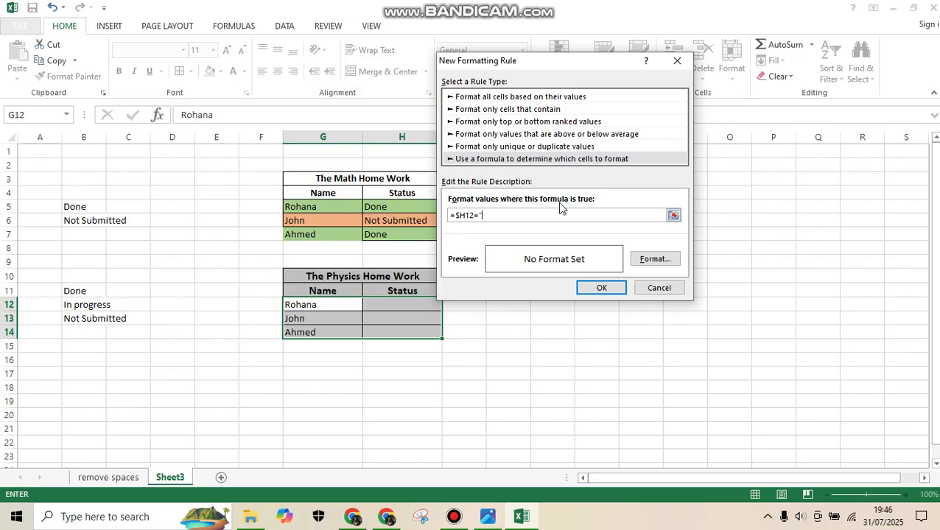
text("In Progress")
Step: Give the "In Progress" rule a light yellow fill and apply it
click(652, 259)
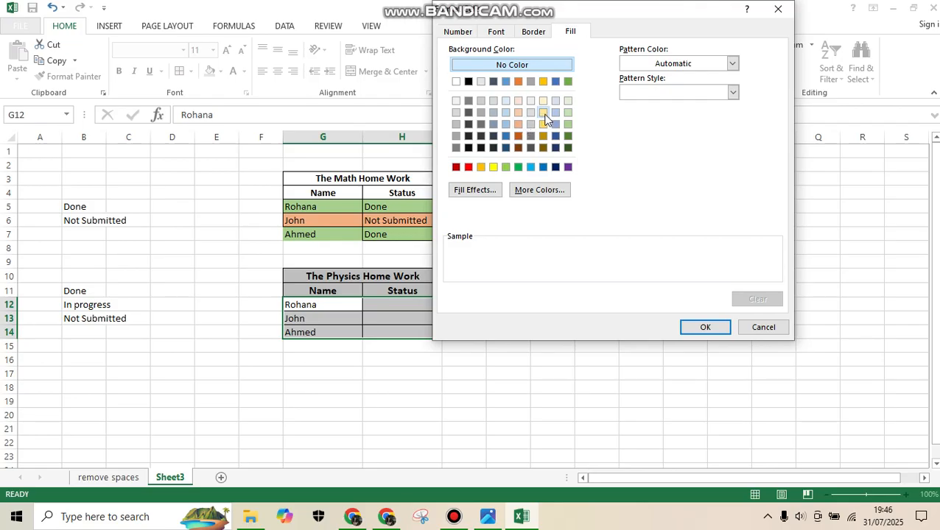
click(544, 114)
click(697, 330)
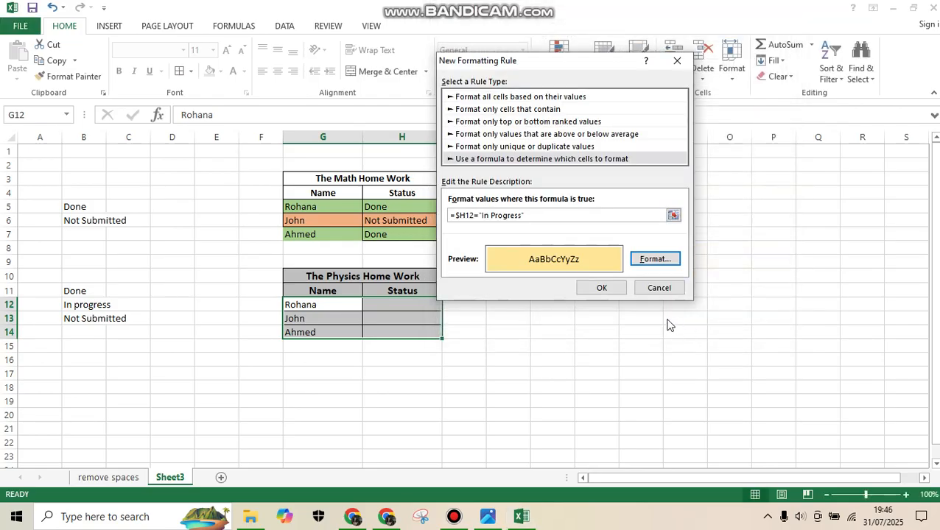
click(600, 288)
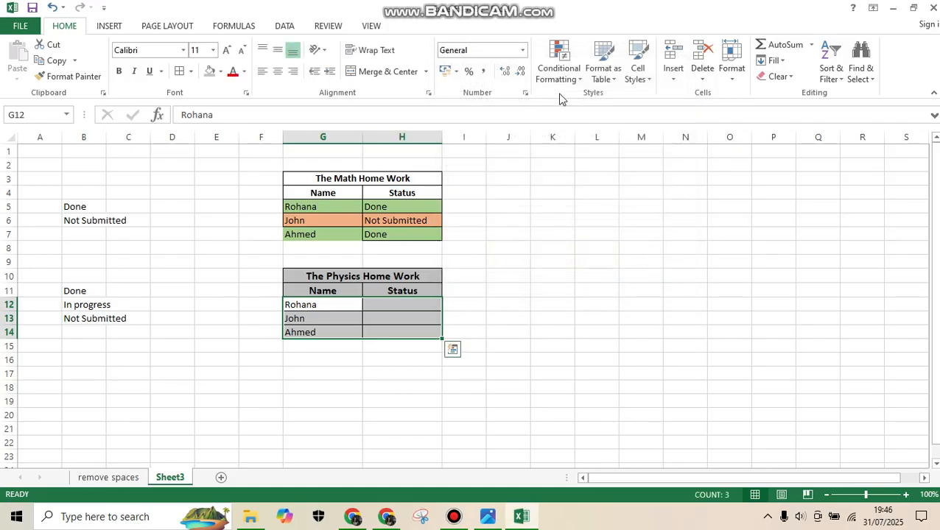
Step: Create a third formula-based conditional formatting rule for G12:H14 with the formula =$H12="Not Submitted"
click(579, 80)
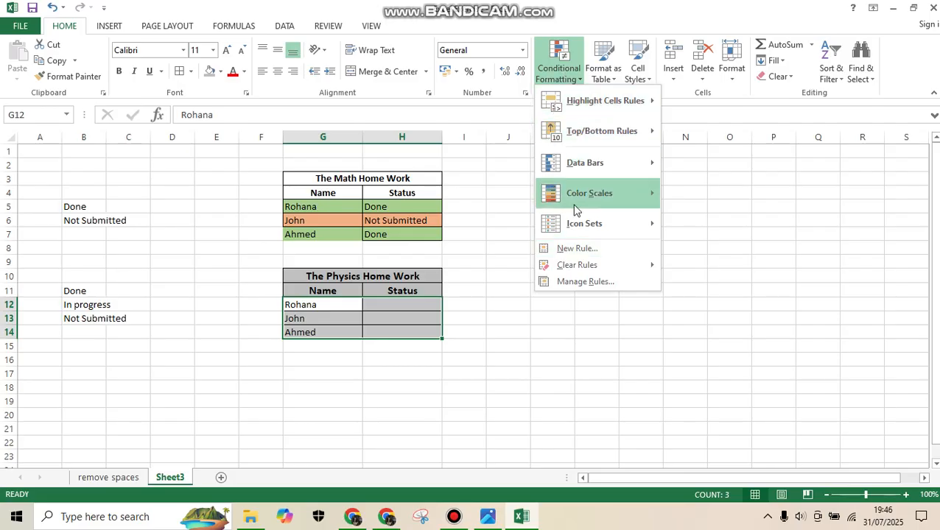
click(578, 251)
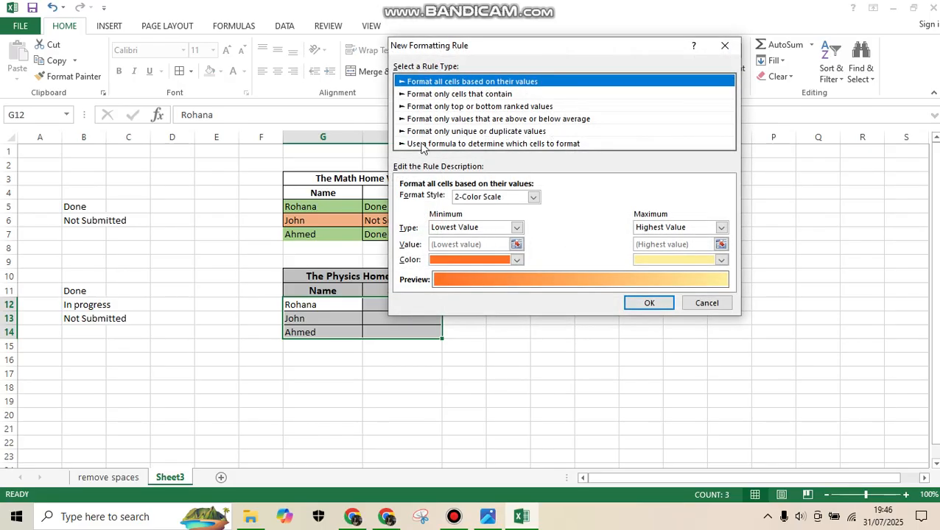
click(422, 145)
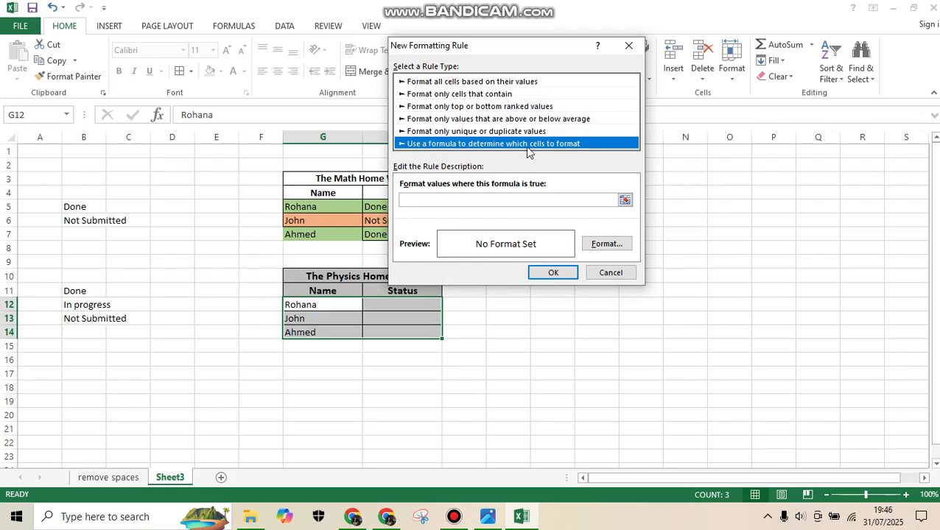
click(458, 200)
text(=)
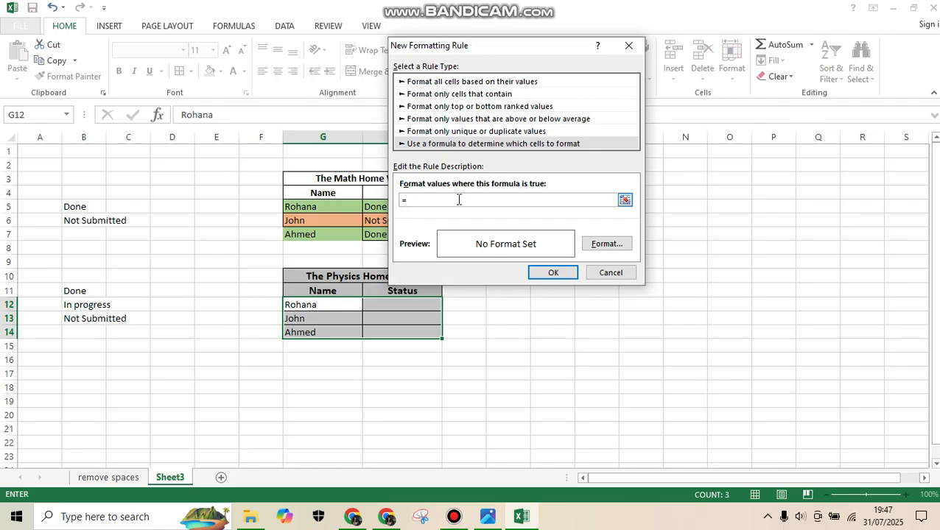
click(393, 306)
click(413, 201)
key(Delete)
text(="Not Submitted)
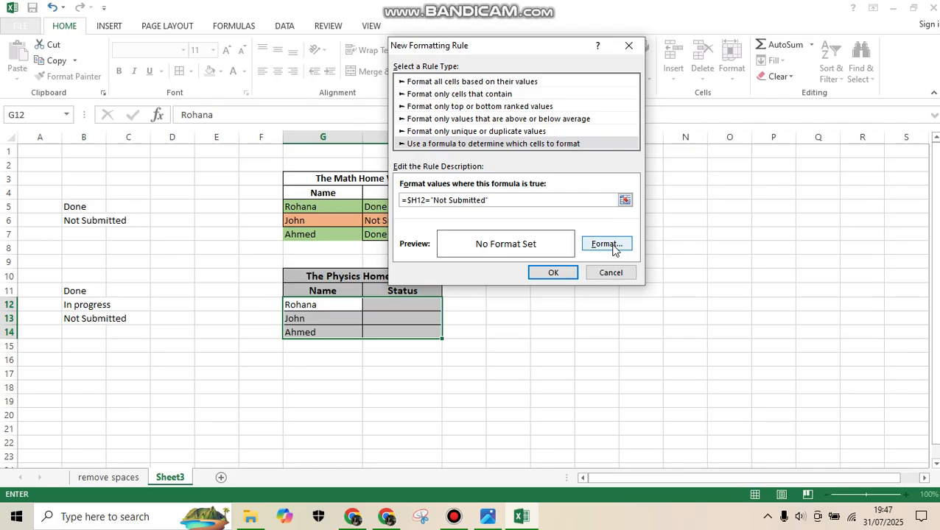
Step: Give the "Not Submitted" rule a dark orange fill, apply it, and deselect the table range
click(607, 245)
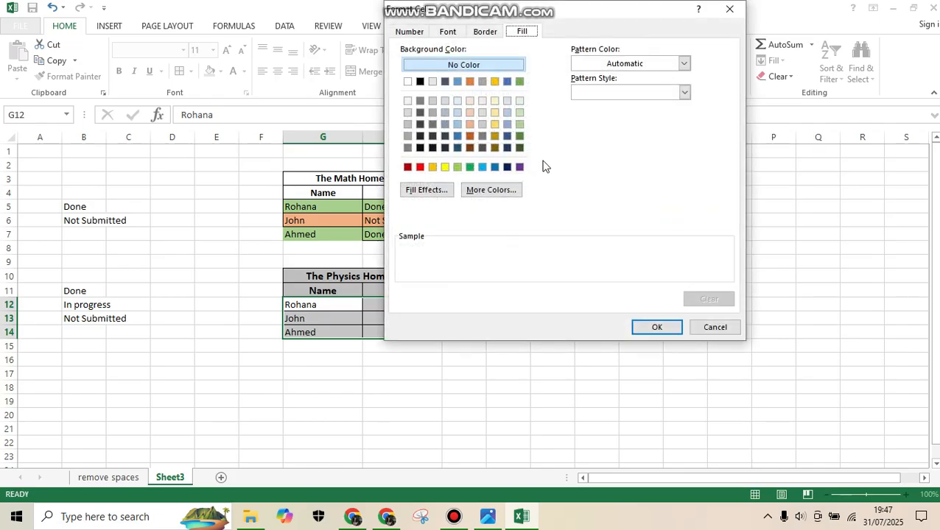
click(471, 135)
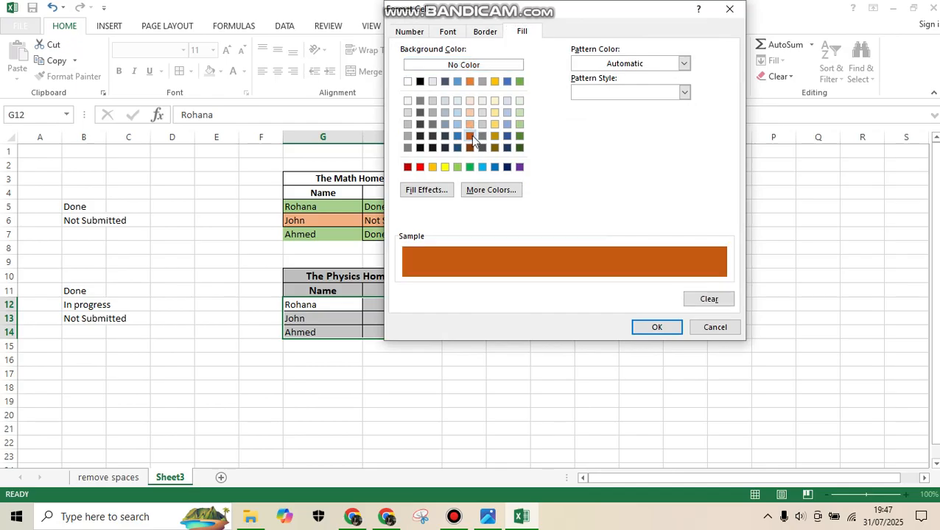
click(648, 329)
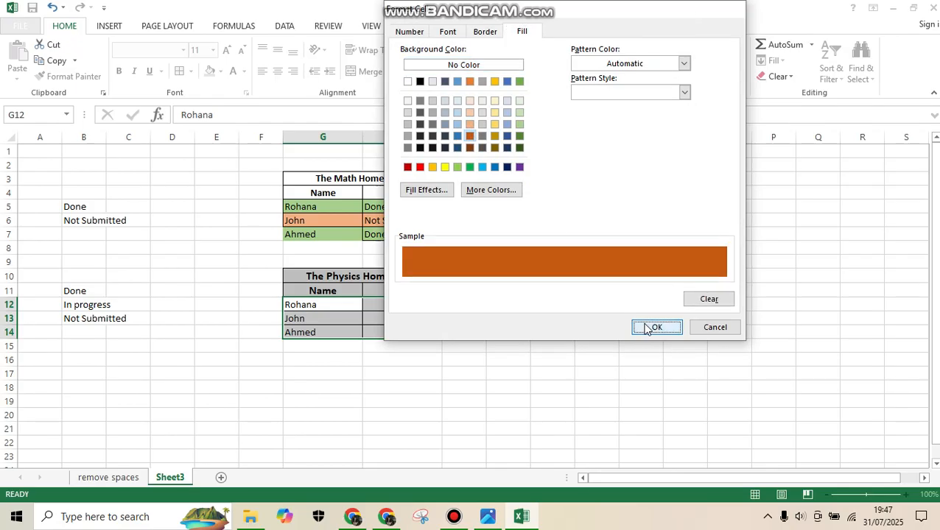
click(551, 274)
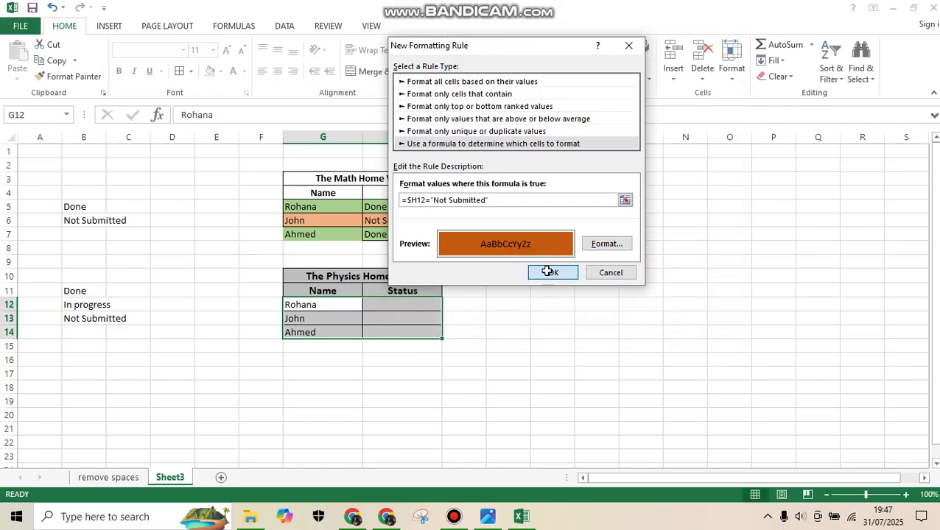
click(470, 314)
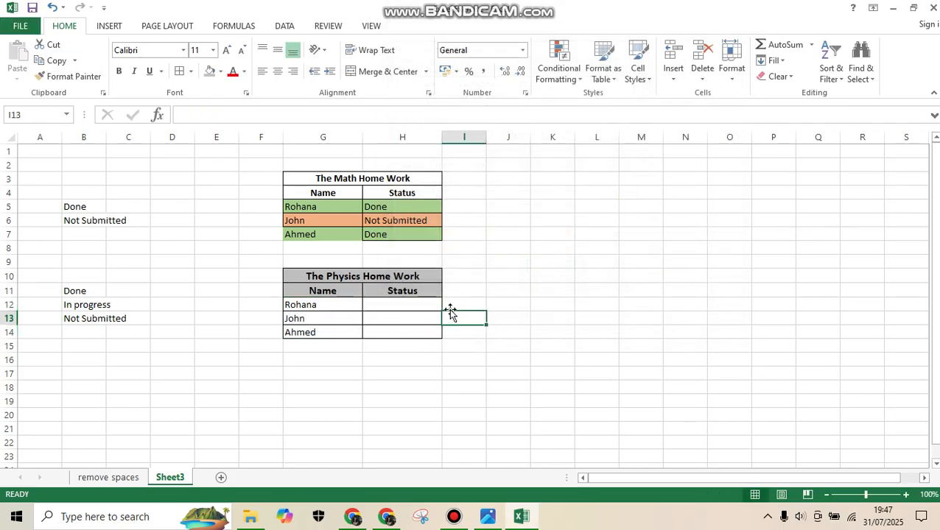
Step: Set the Physics Home Work statuses from their dropdowns: H12 to Done, H13 to In progress, and H14 to Not Submitted
click(401, 306)
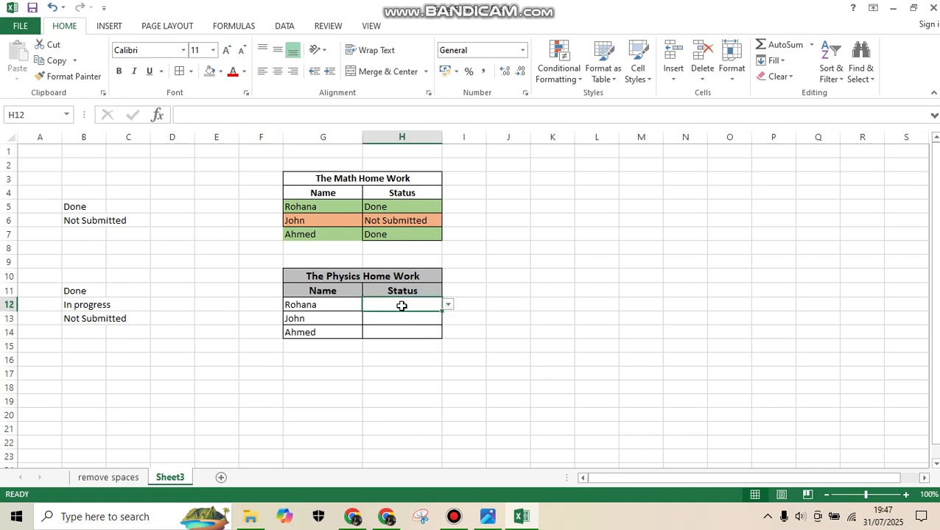
click(448, 307)
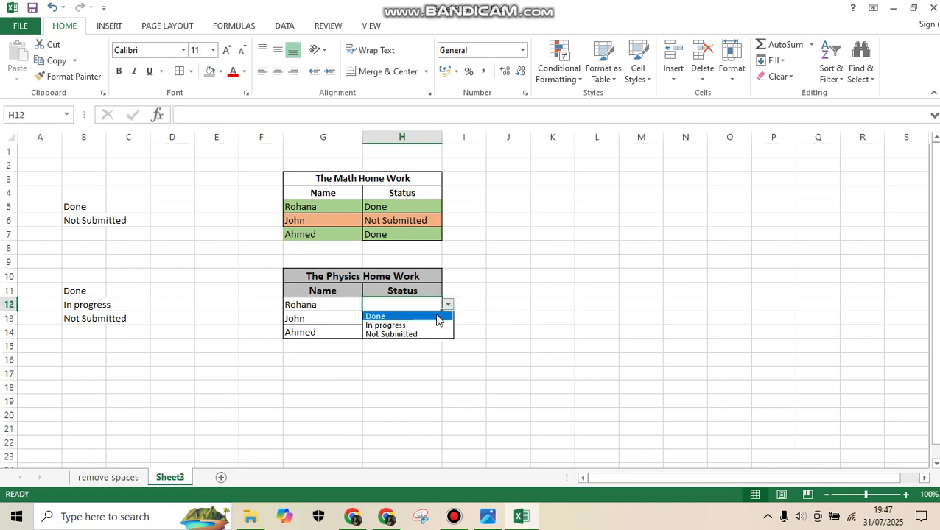
click(437, 316)
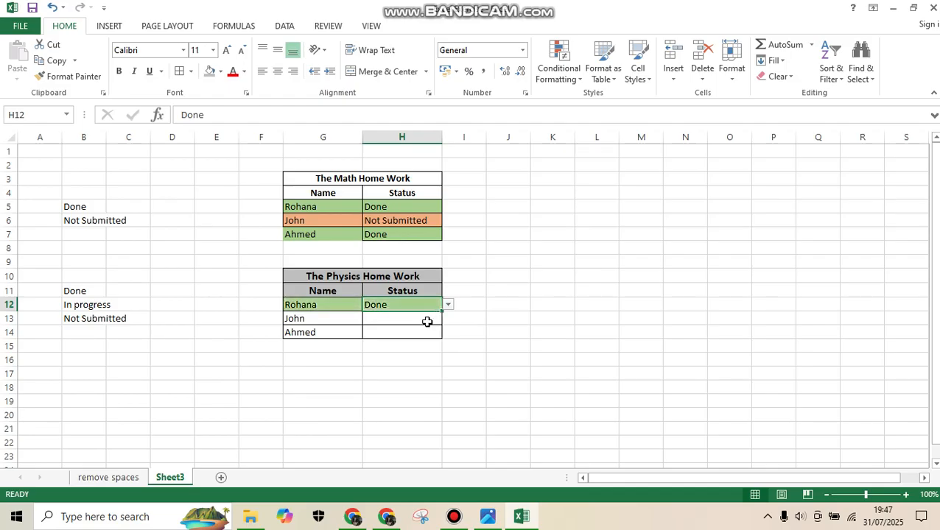
click(432, 324)
click(448, 320)
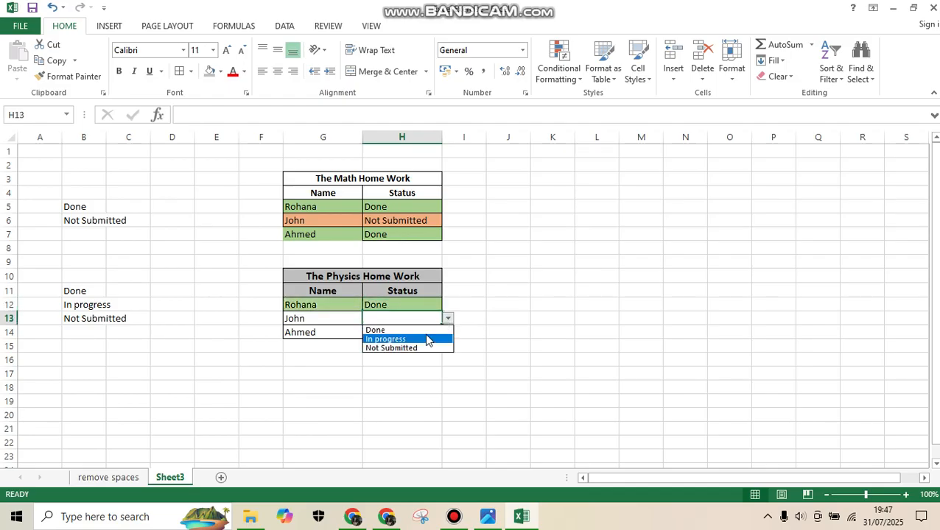
click(426, 337)
click(433, 333)
click(449, 333)
click(426, 361)
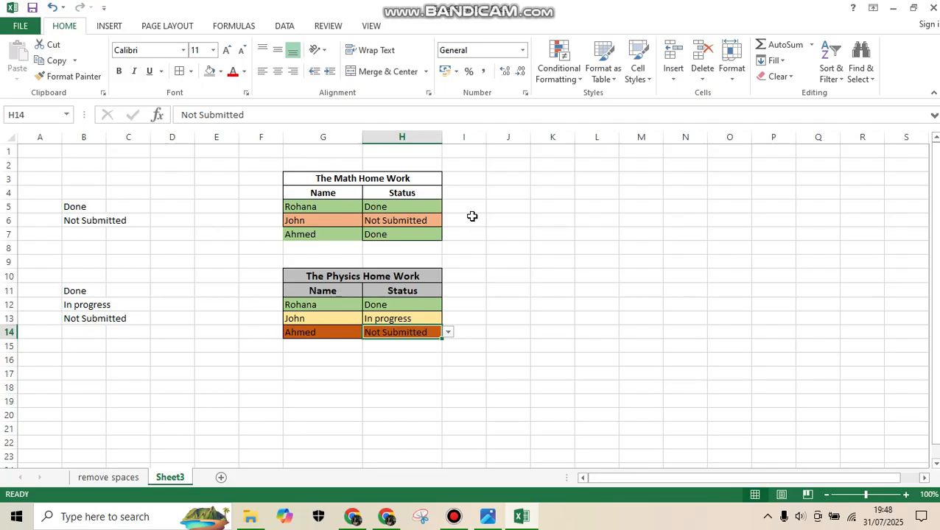
click(509, 225)
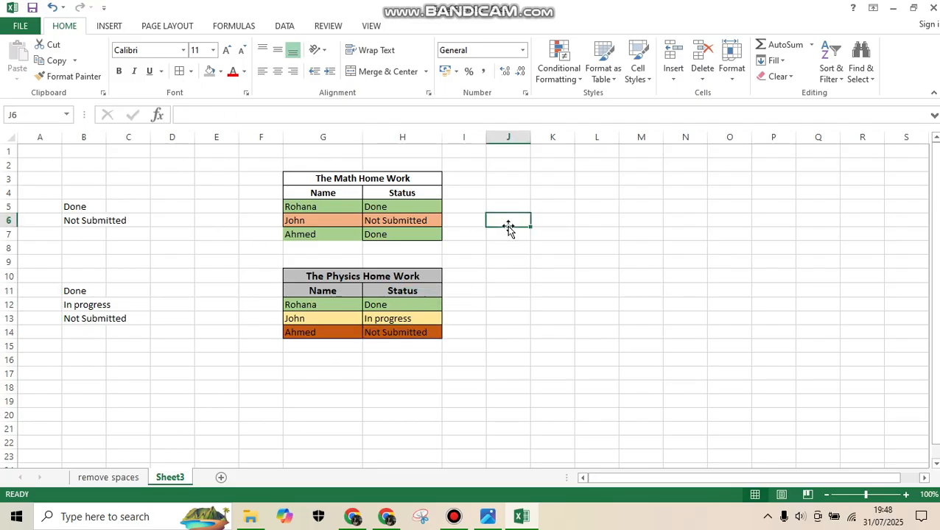